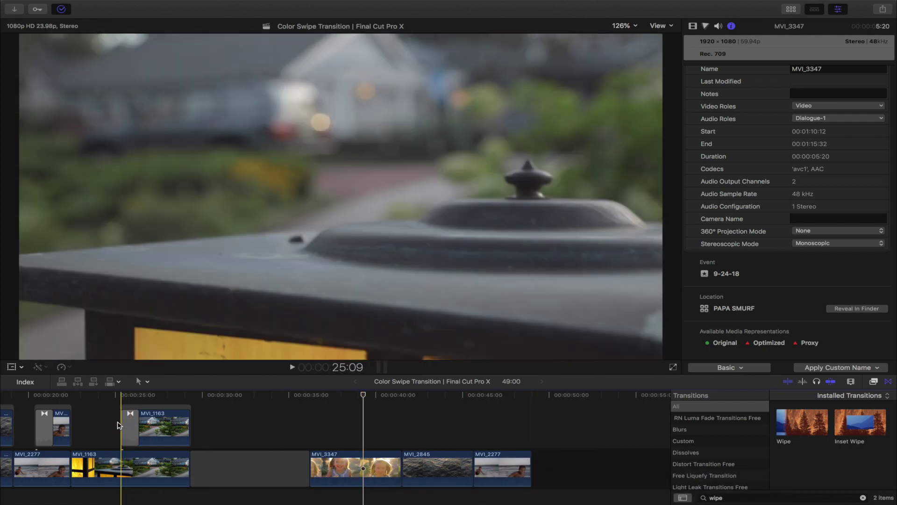
- Play back the timeline to watch the connected MVI_1163 copy wipe from ungraded to graded
key(space)
key(space)
- Scroll back through the earlier swipes, then select MVI_3347 in the primary storyline
click(118, 425)
scroll(365, 423, left, 2)
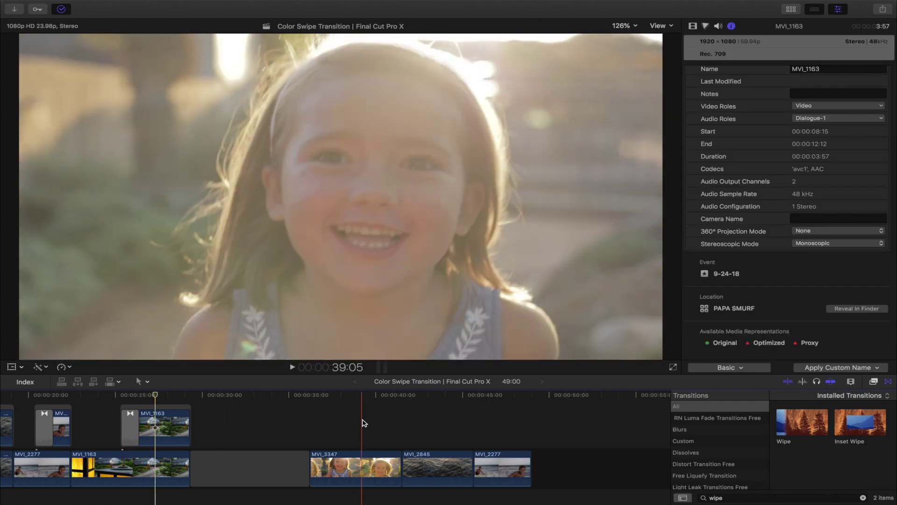
scroll(364, 423, left, 10)
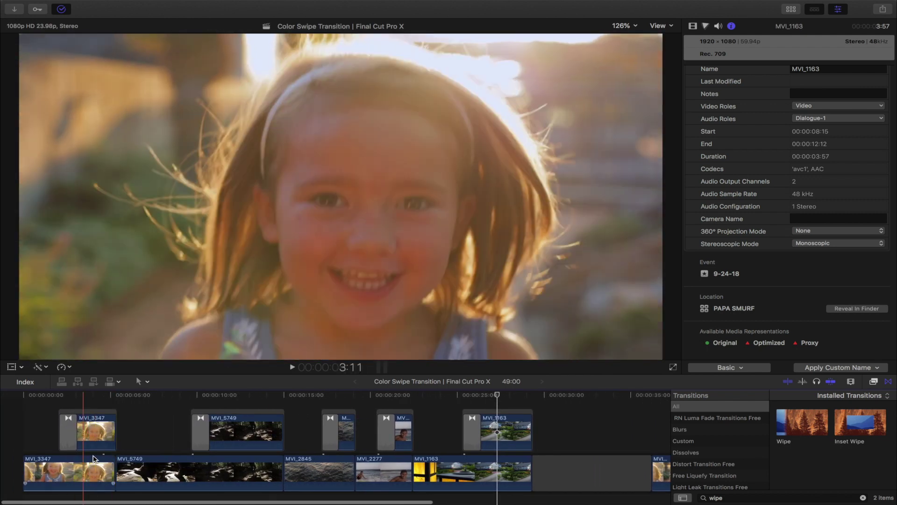
scroll(103, 451, left, 2)
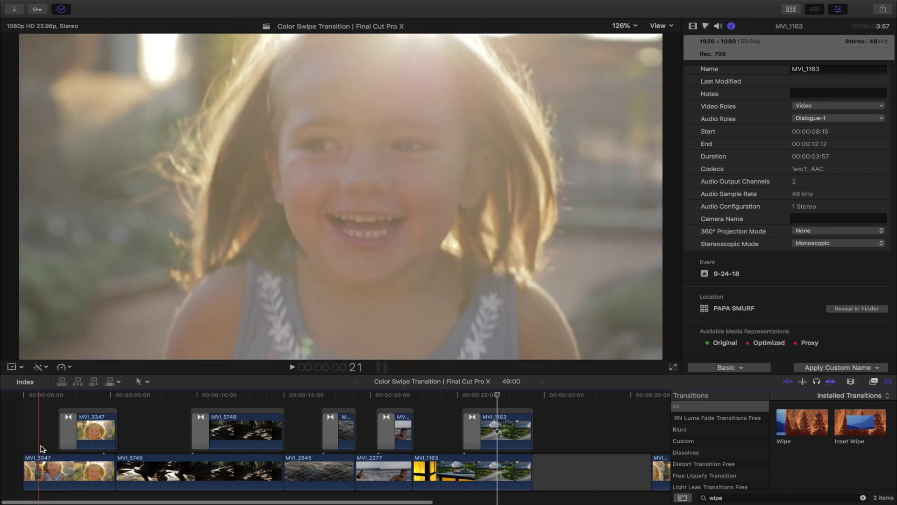
scroll(40, 450, right, 6)
scroll(40, 449, right, 5)
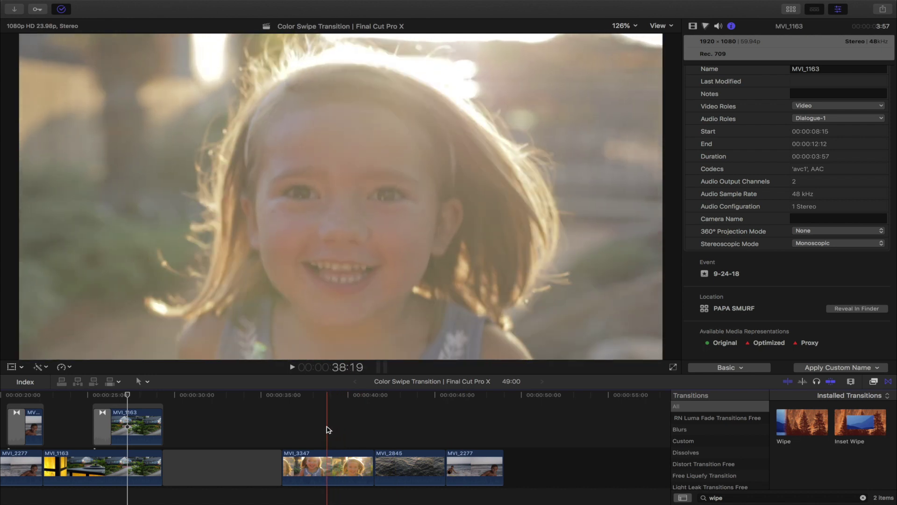
click(328, 461)
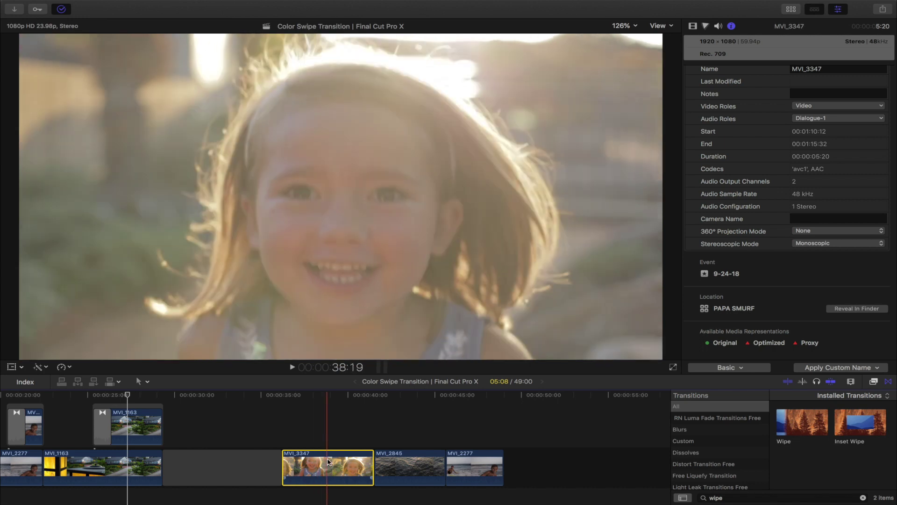
- Duplicate MVI_3347 as a connected clip above and park the playhead at 38:16
drag(327, 462, 329, 418)
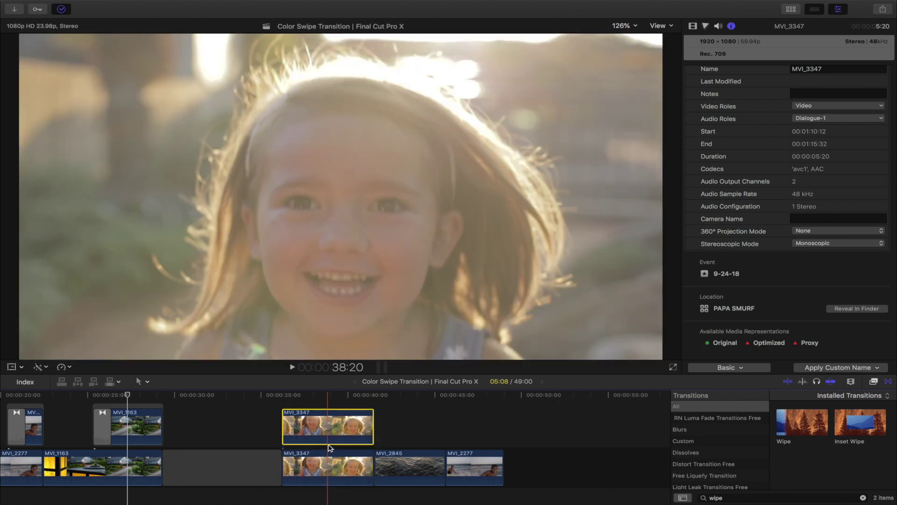
click(333, 419)
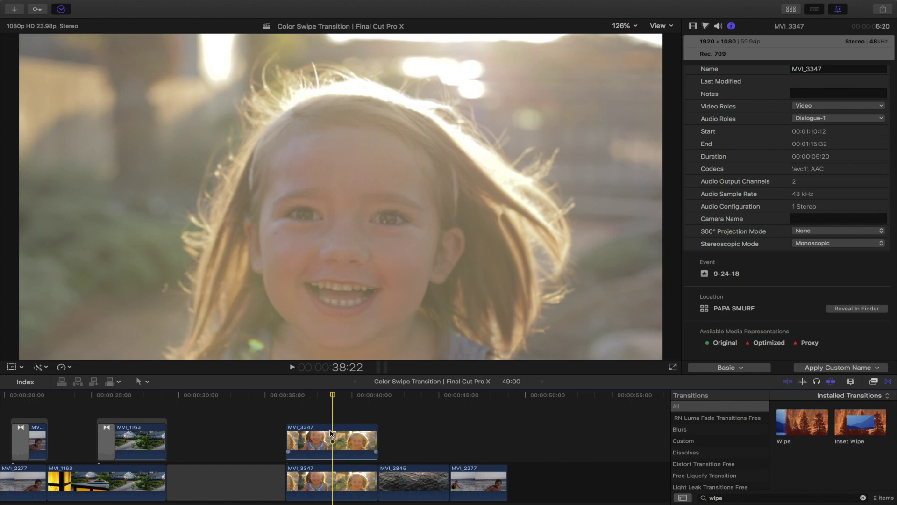
click(331, 397)
drag(332, 397, 328, 398)
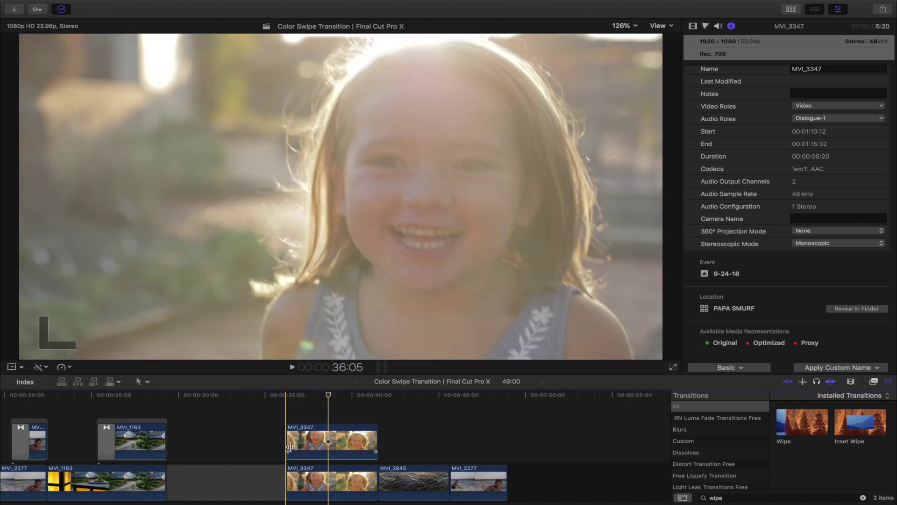
- Front-trim the connected copy to start at 2:52 and play back the trimmed section
drag(286, 445, 334, 448)
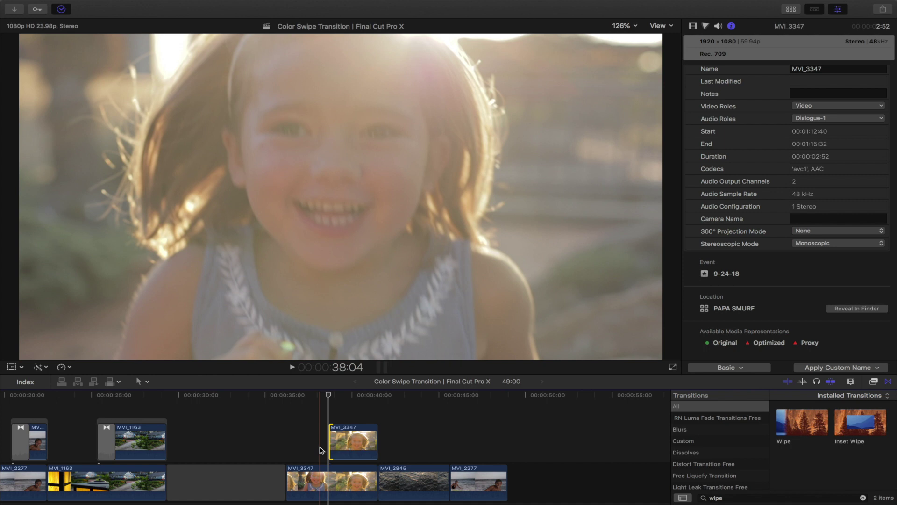
click(321, 450)
key(space)
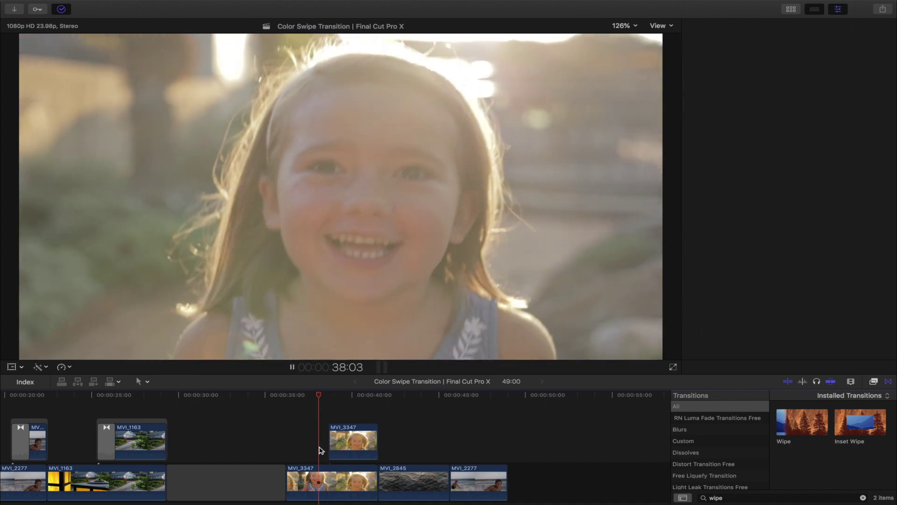
- Select the connected MVI_3347 copy for grading and preview it
click(347, 433)
key(space)
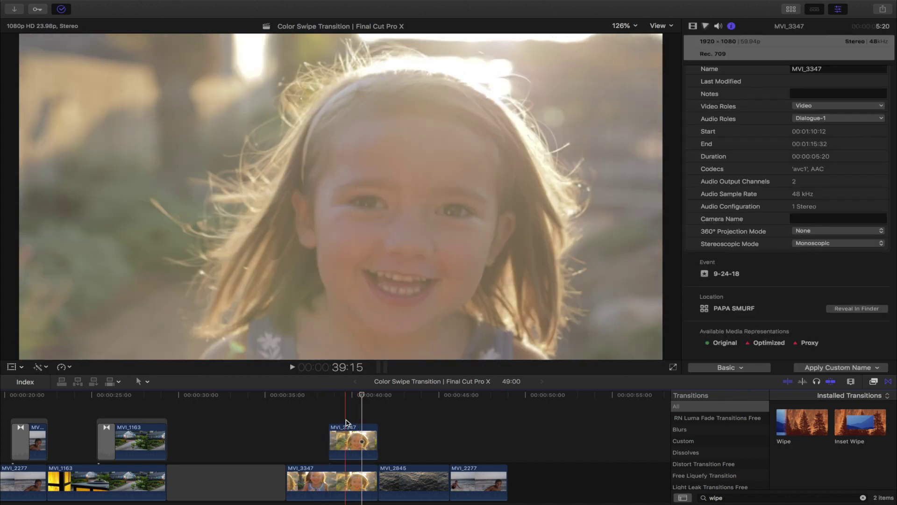
click(348, 441)
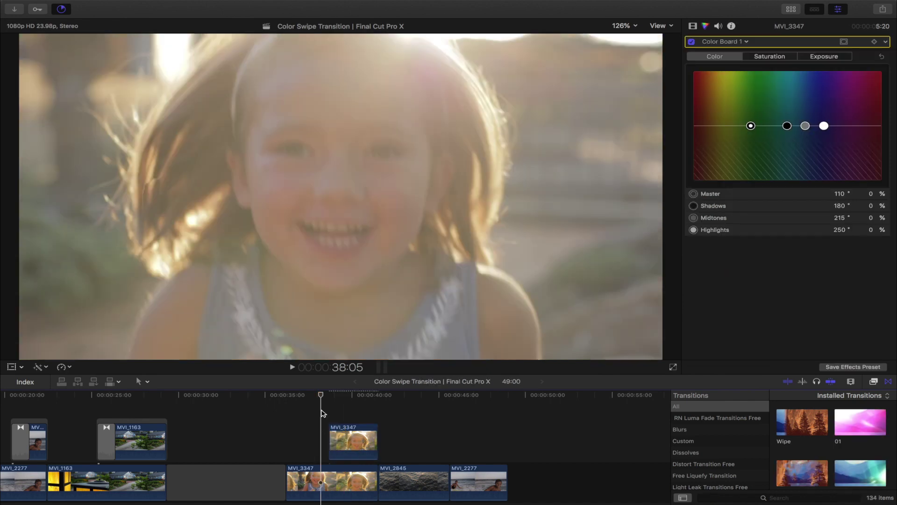
key(space)
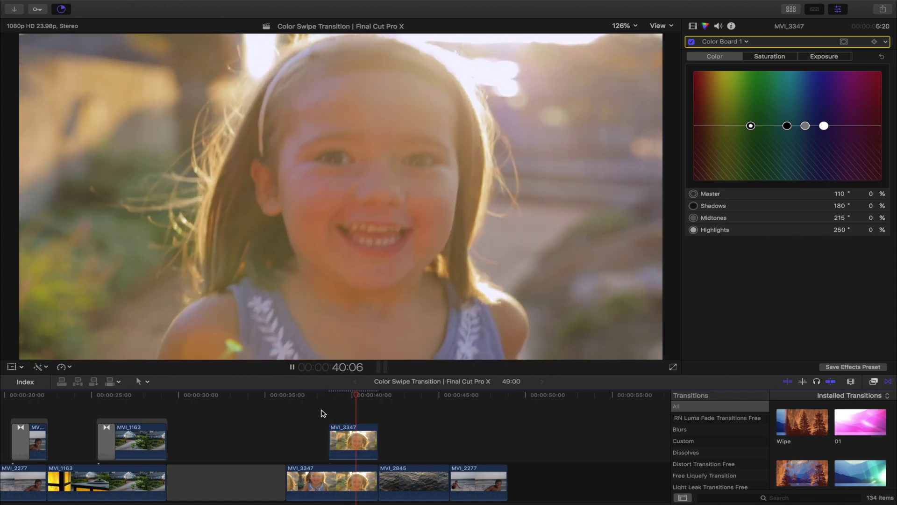
key(space)
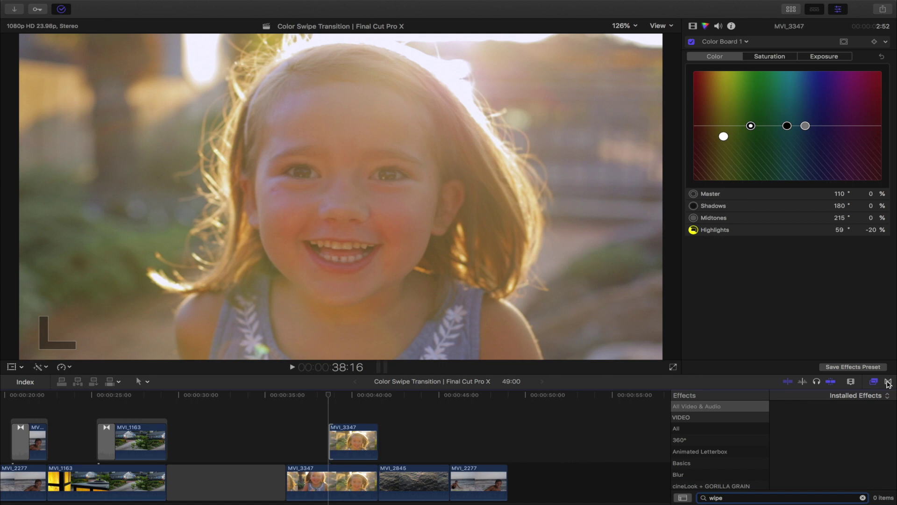
- Search the Transitions browser for 'wipe'
click(889, 382)
click(744, 495)
text(wipe)
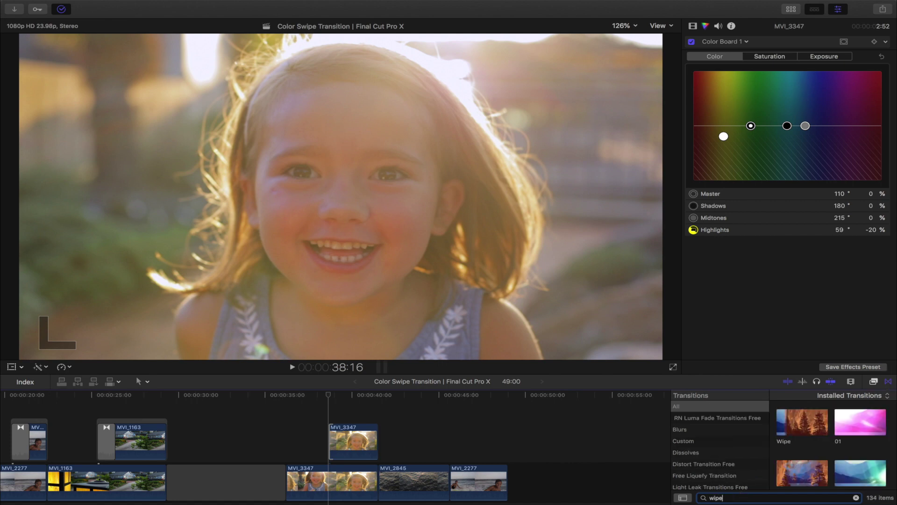
- Apply Wipe to the connected MVI_3347 copy, keeping it only at the clip's start
drag(800, 425, 341, 443)
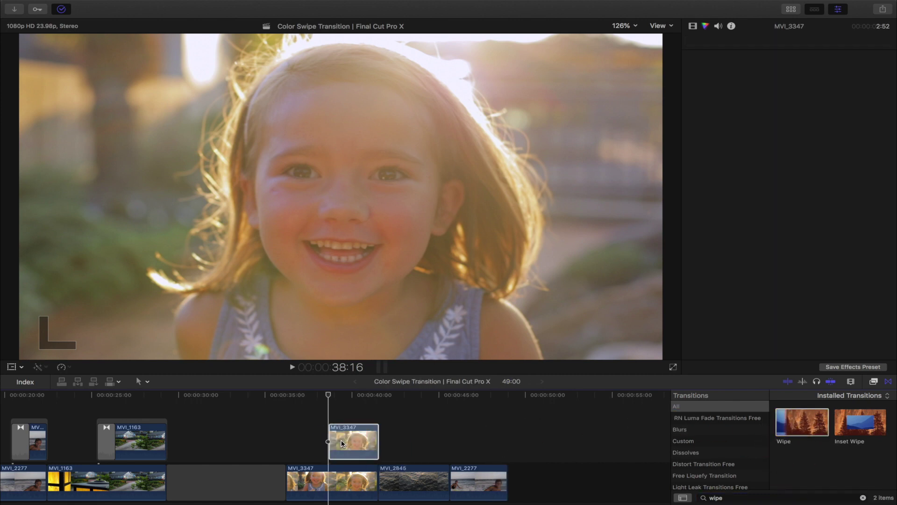
click(367, 444)
click(367, 443)
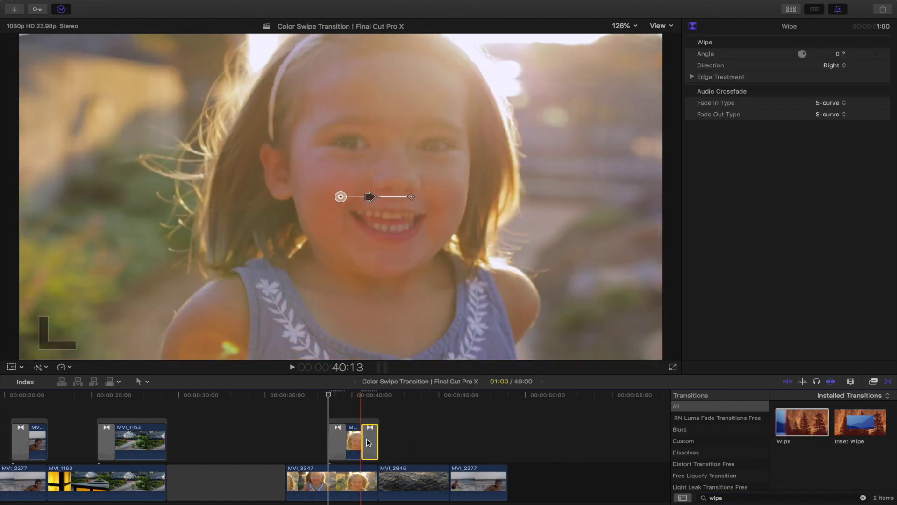
key(Delete)
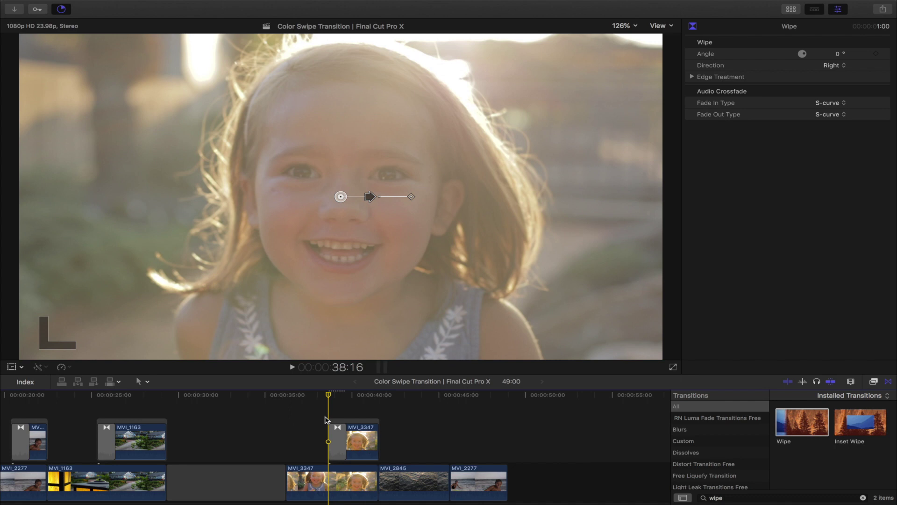
- Make Wipe the default transition and clear the transitions search
right_click(805, 425)
click(824, 427)
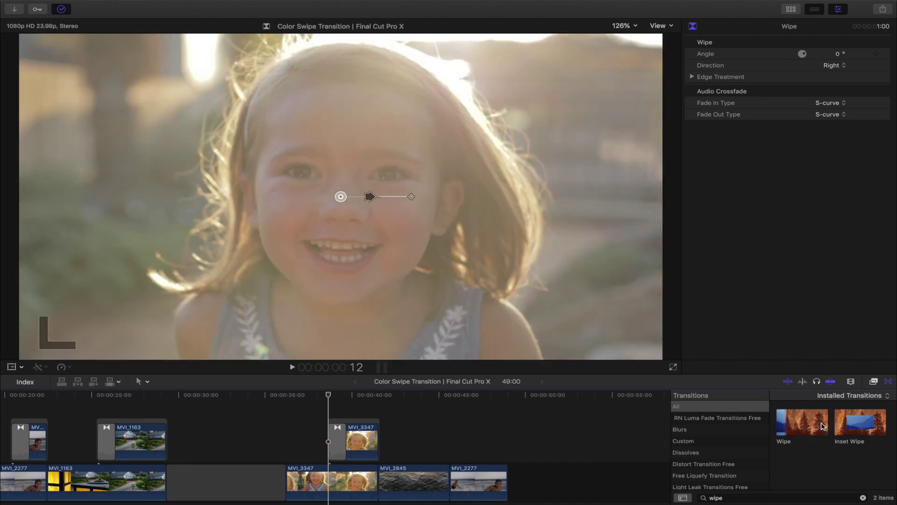
click(863, 498)
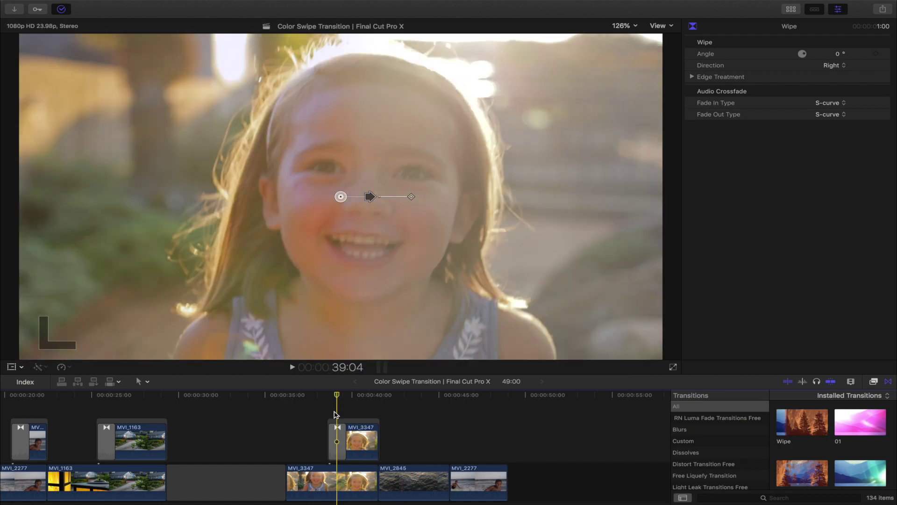
- Lower the Wipe's Edge Treatment Border from 15.0 to 0 for a hard edge
click(339, 440)
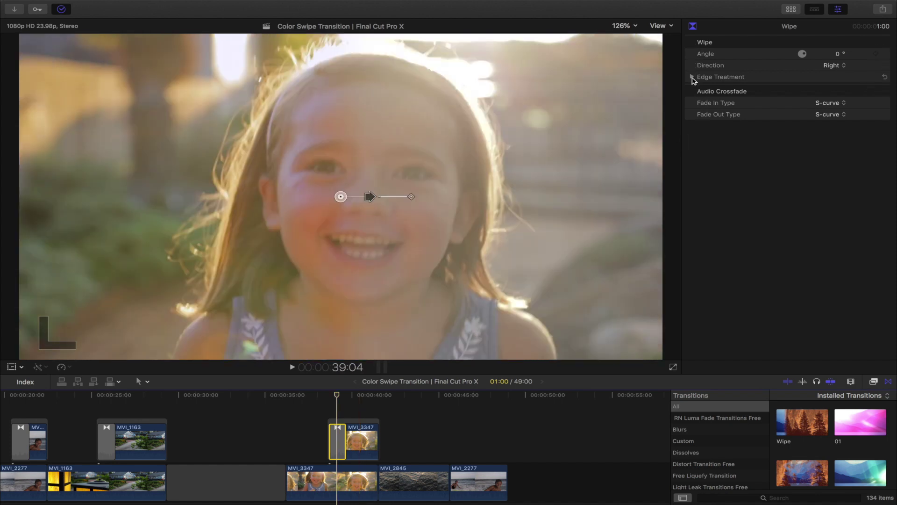
click(692, 77)
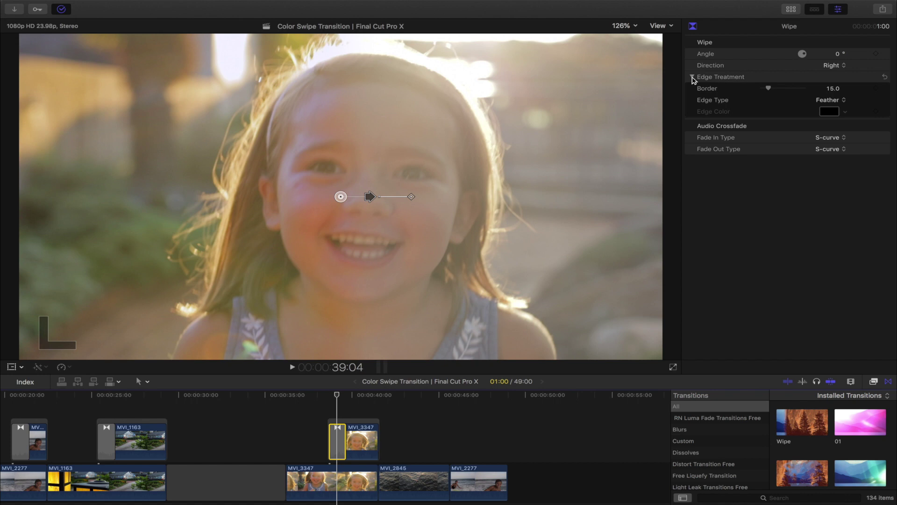
drag(769, 88, 748, 92)
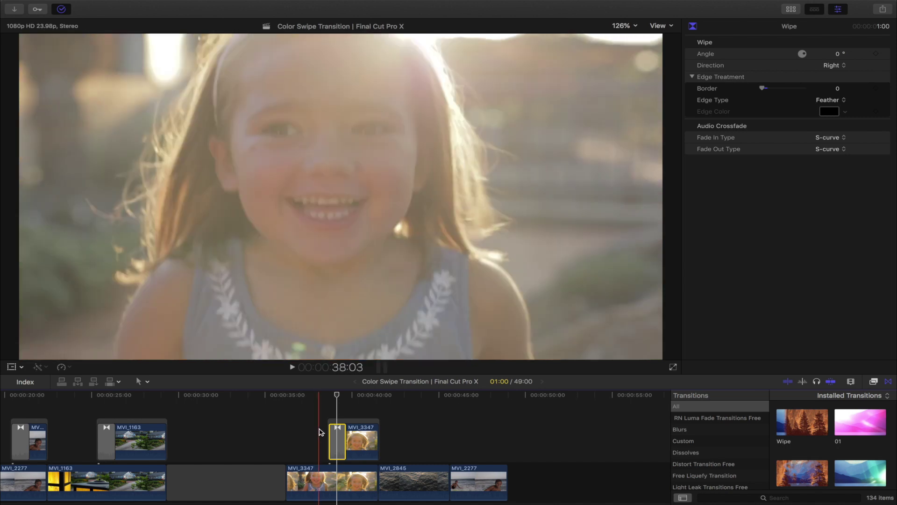
- Show the Color Board and preview the wipe on the MVI_3347 copy
click(319, 431)
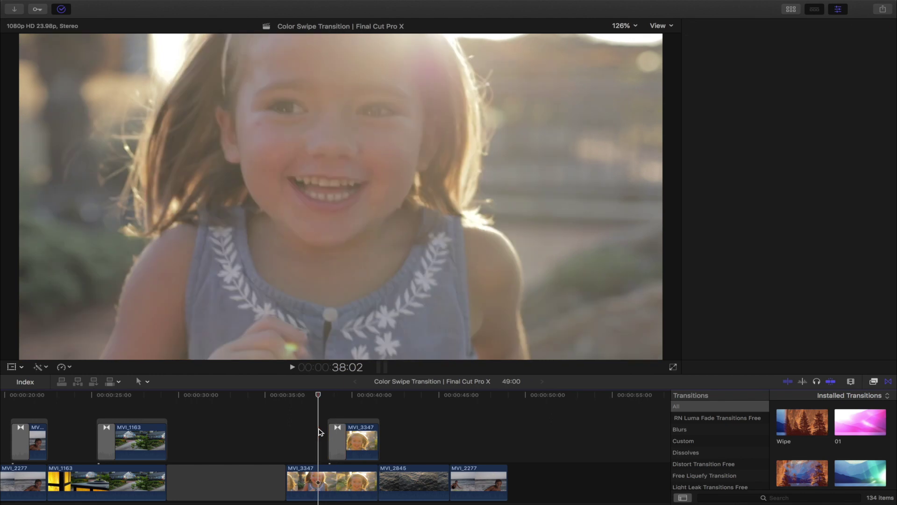
key(super+6)
key(space)
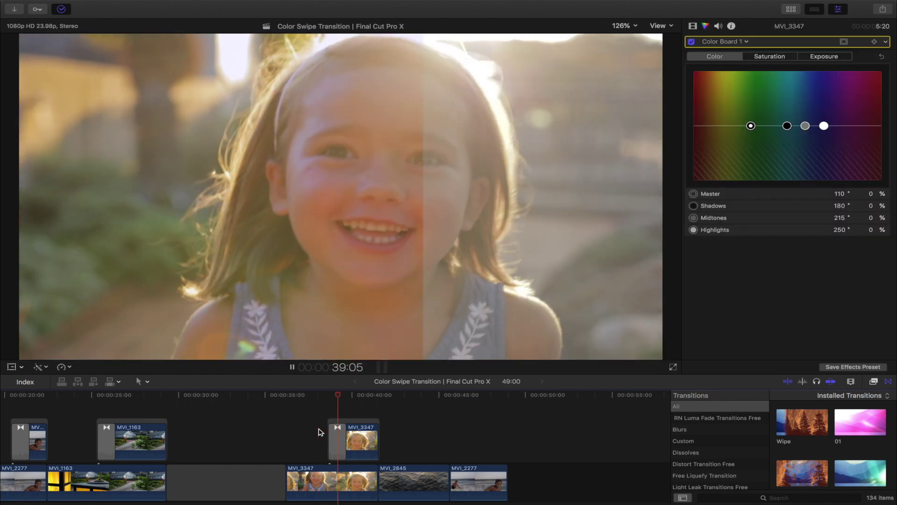
key(space)
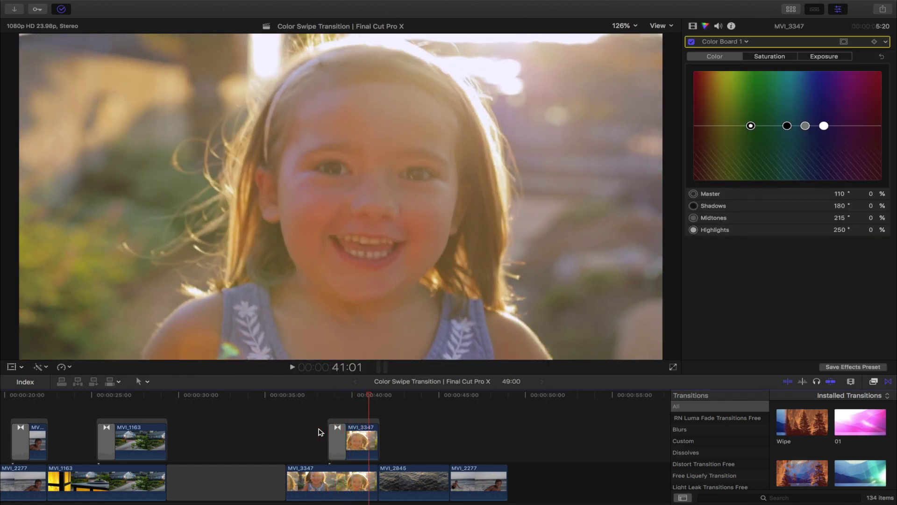
- Shift the copy's Highlights to 59° at -20%, then select both MVI_3347 clips
drag(824, 125, 723, 136)
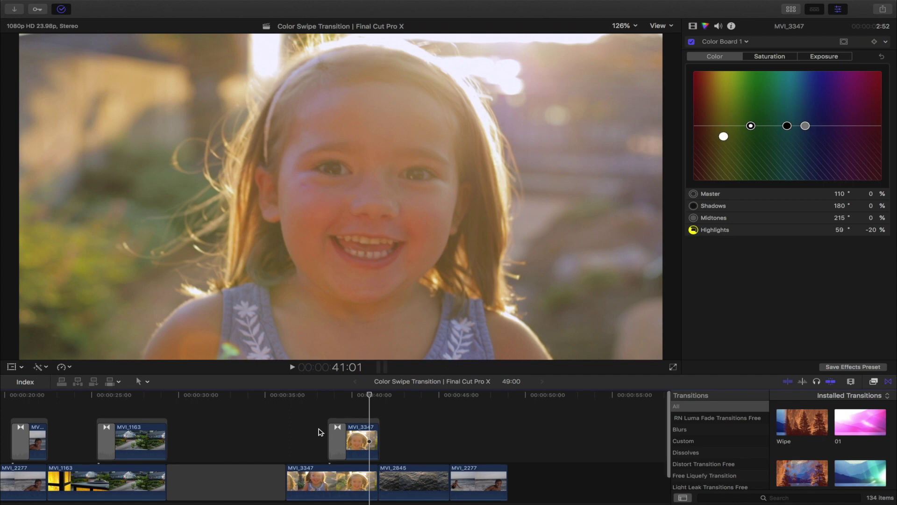
scroll(319, 432, down, 2)
click(351, 439)
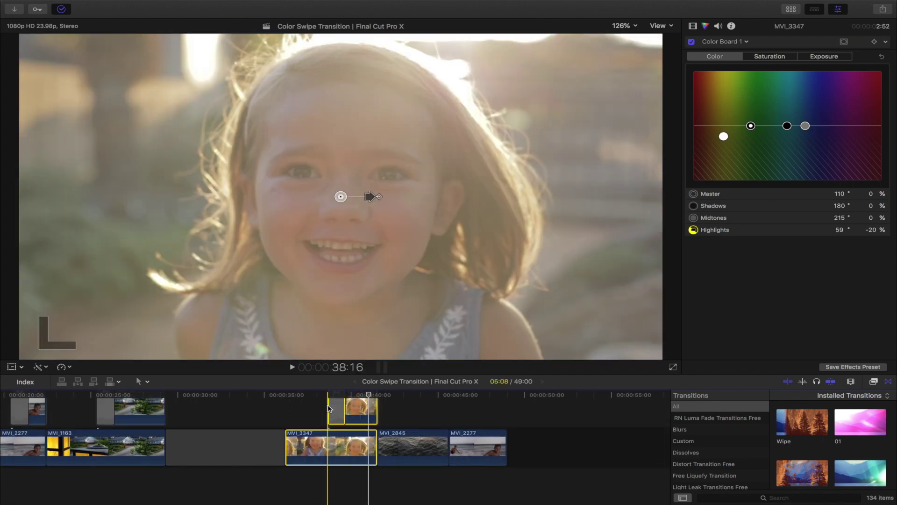
super+click(327, 405)
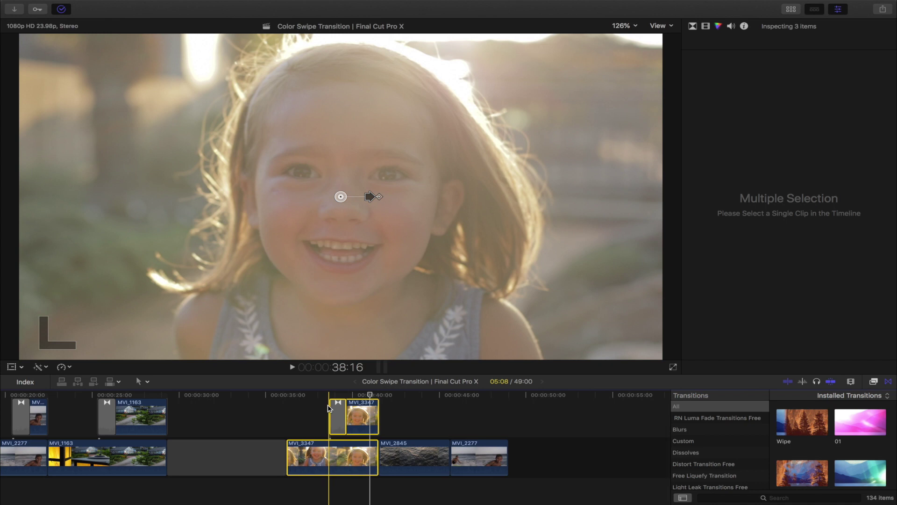
- Combine both MVI_3347 clips into a compound clip and play it from before the wipe
key(alt+g)
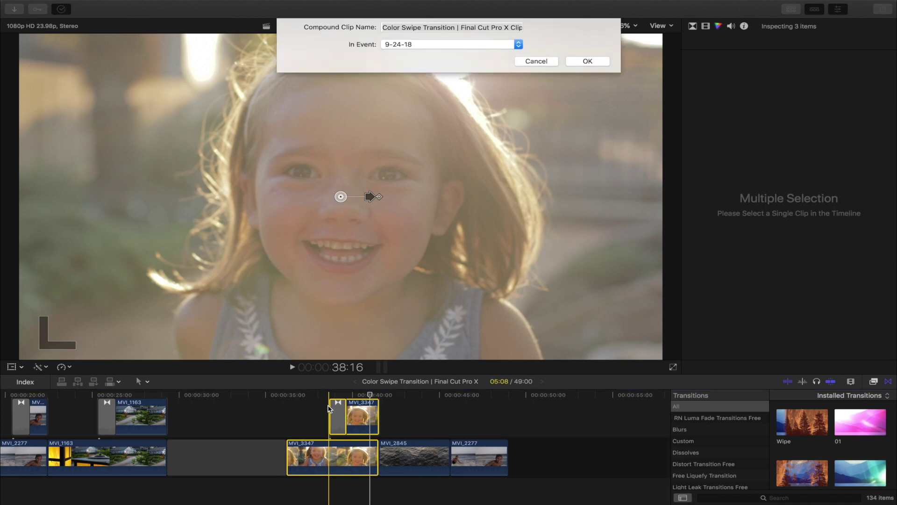
key(Return)
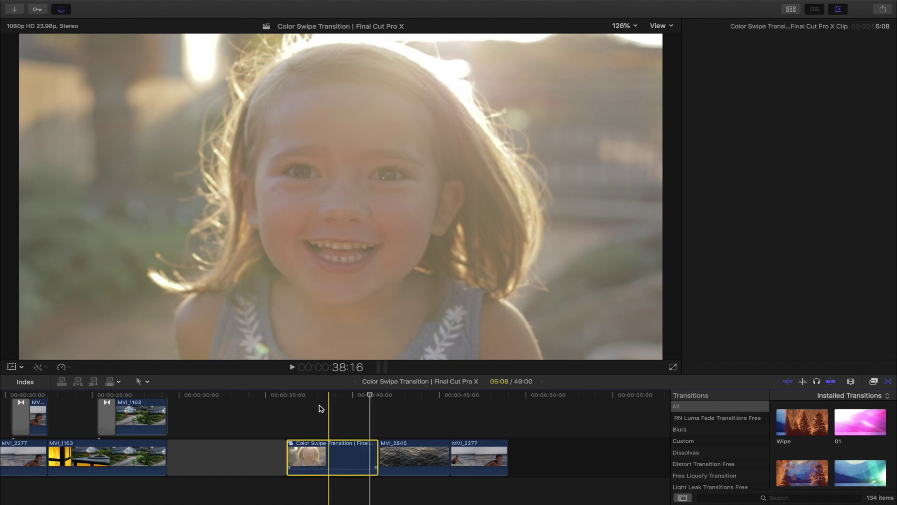
click(321, 418)
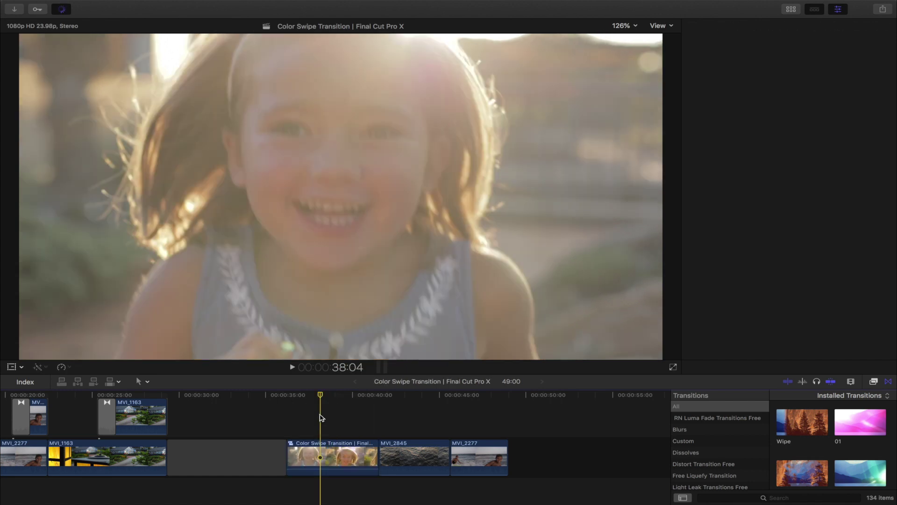
key(super+6)
key(space)
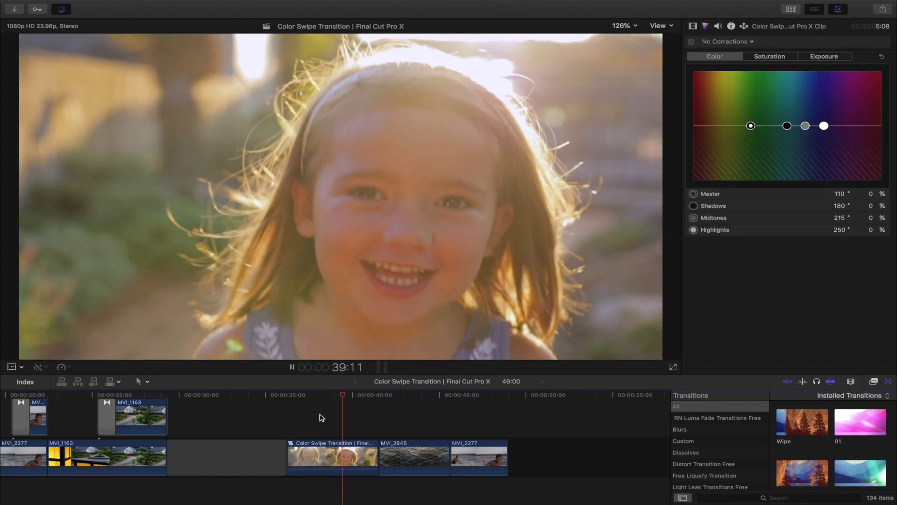
key(space)
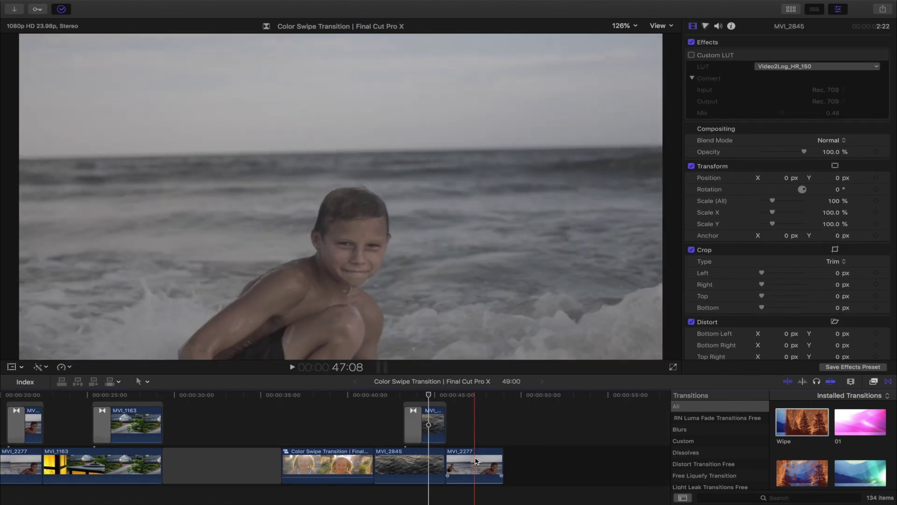
- Duplicate MVI_2277 as a connected clip above and trim the copy's start later
click(475, 461)
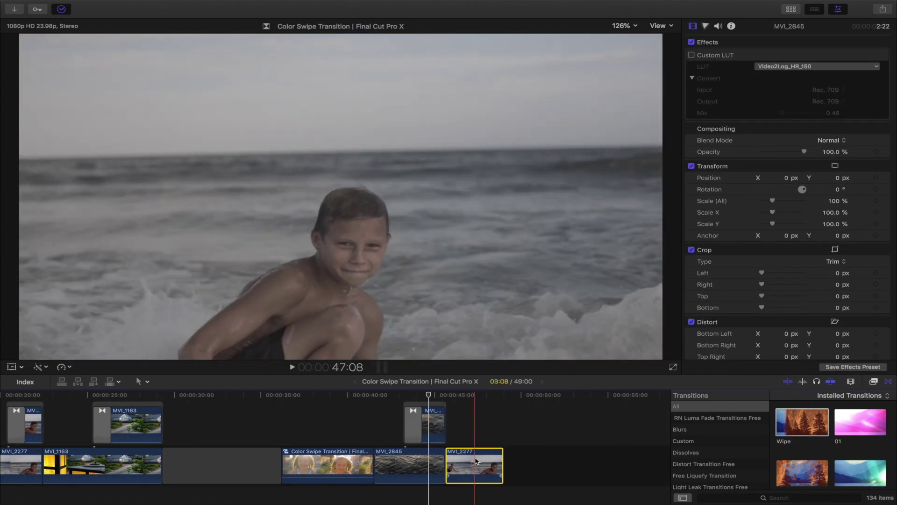
drag(475, 456, 475, 435)
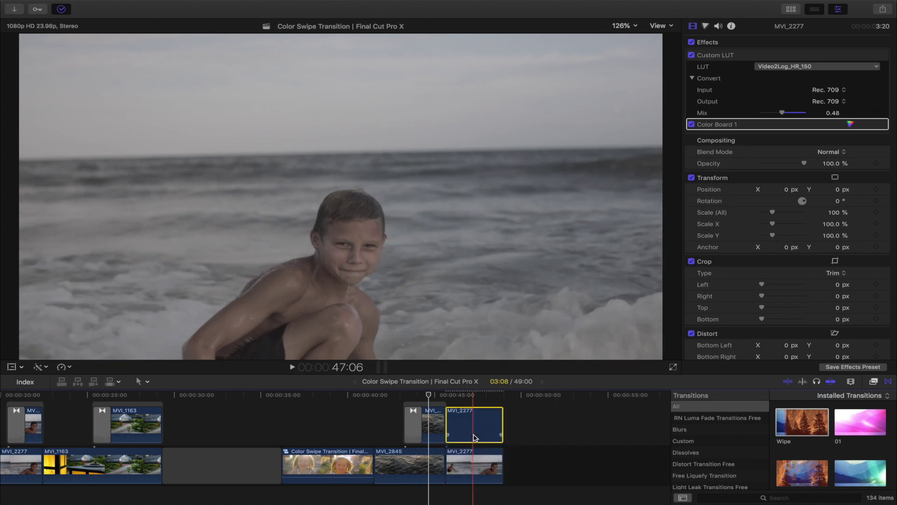
click(472, 421)
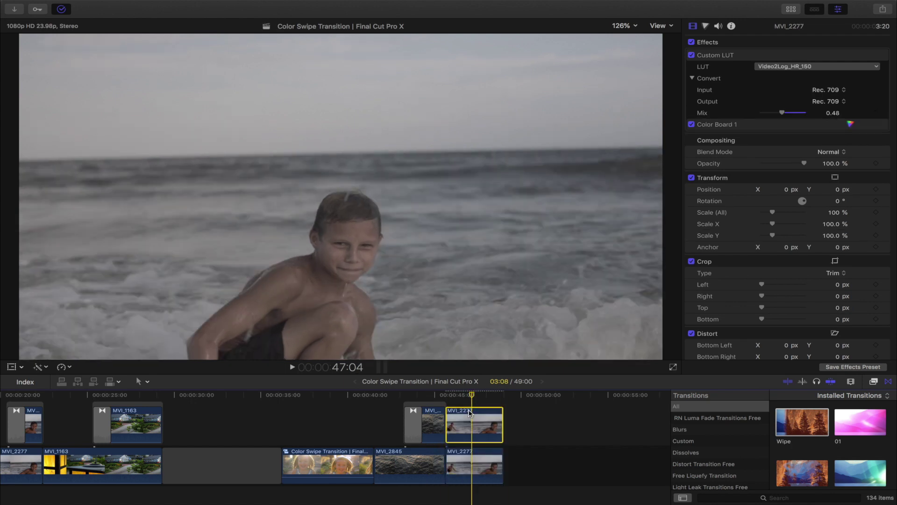
drag(450, 421, 475, 423)
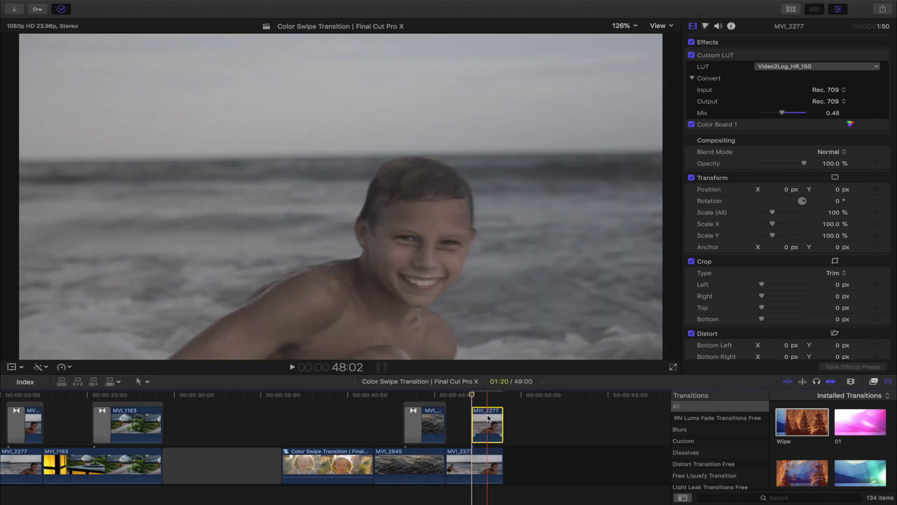
- Select the copy's Custom LUT effect and add a Wipe transition to its start
click(714, 56)
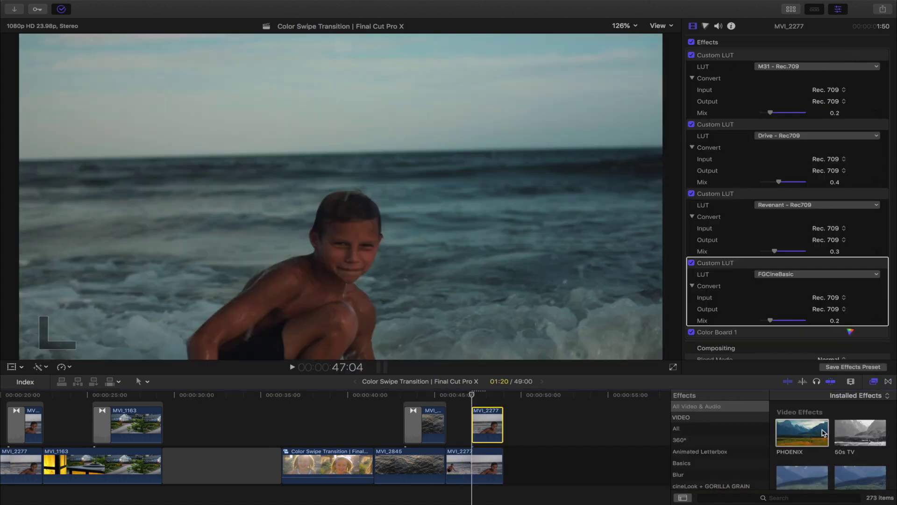
click(888, 381)
drag(805, 427, 484, 429)
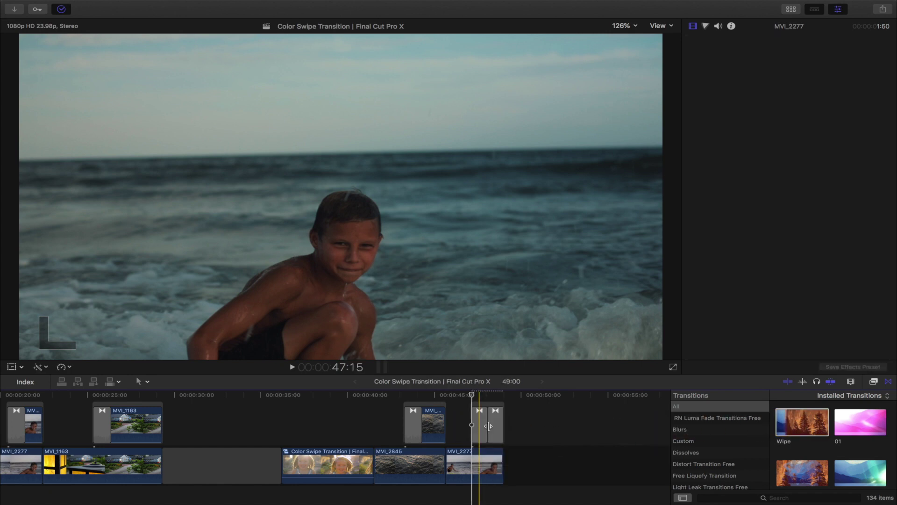
- Select the Wipe on the MVI_2277 copy with the playhead just before it
click(485, 430)
click(482, 426)
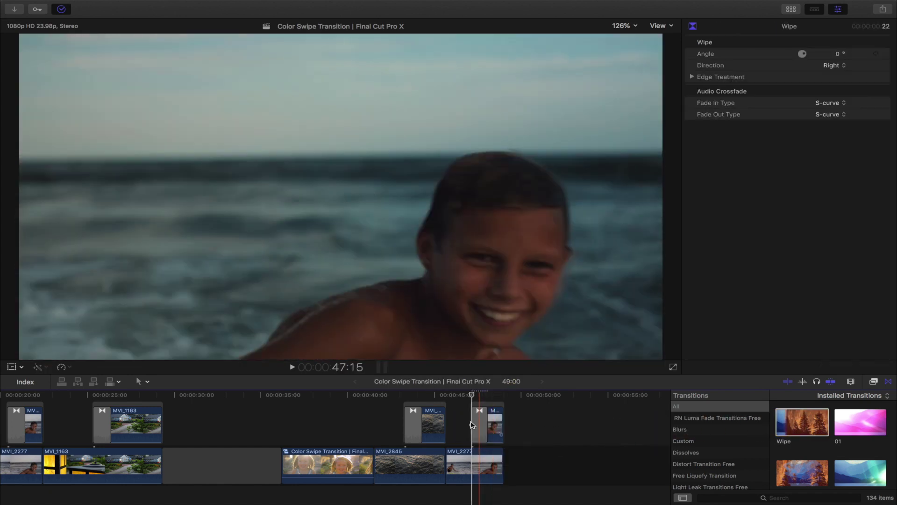
click(461, 422)
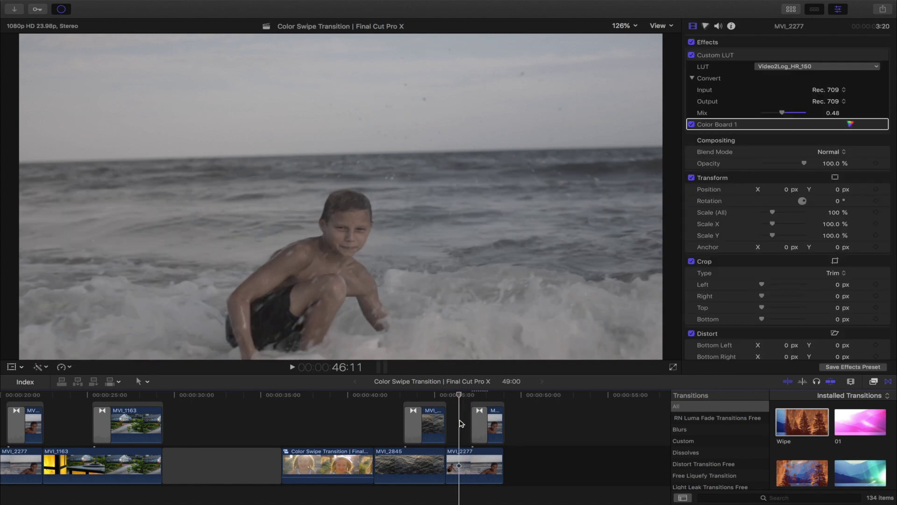
click(480, 419)
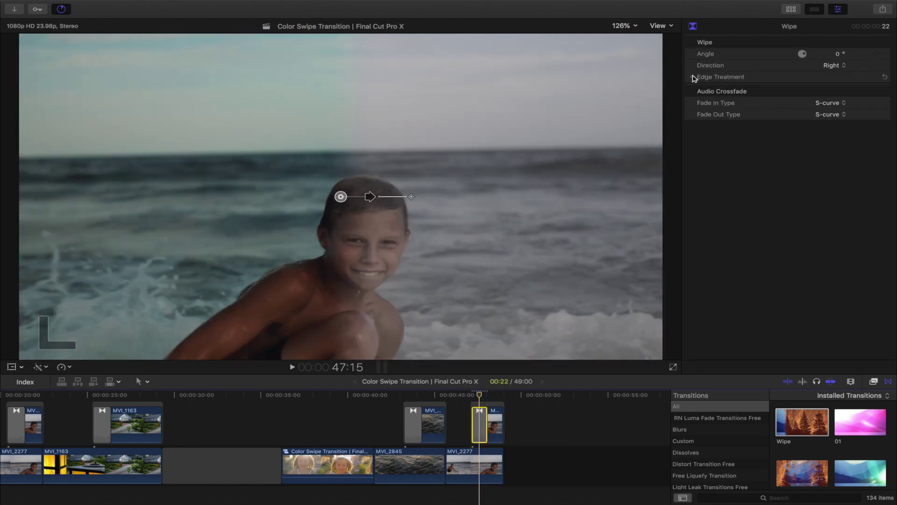
- Set the Wipe's Edge Treatment Border to 0 and park the playhead at its midpoint
click(693, 77)
drag(765, 88, 741, 94)
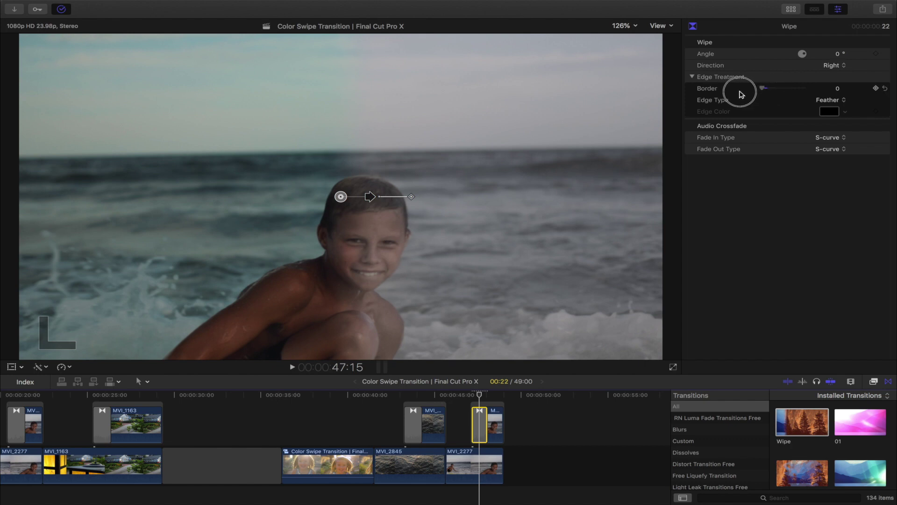
click(463, 424)
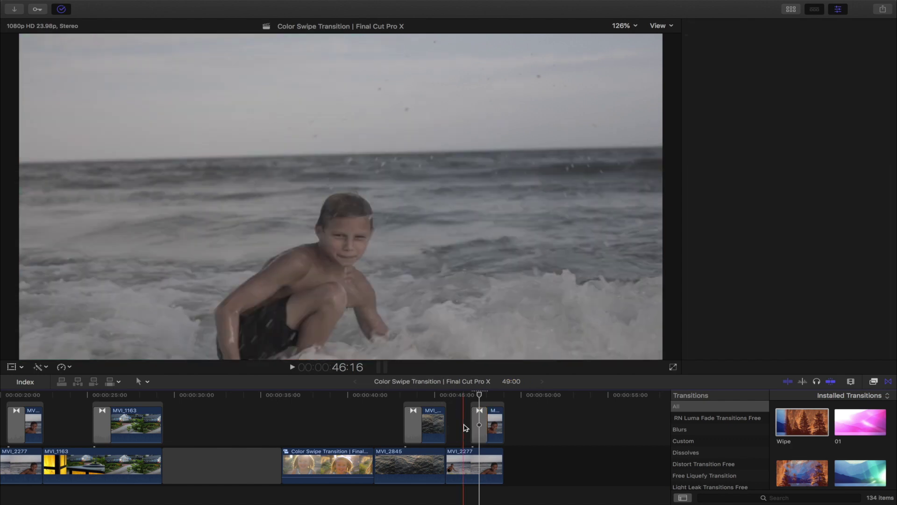
click(479, 395)
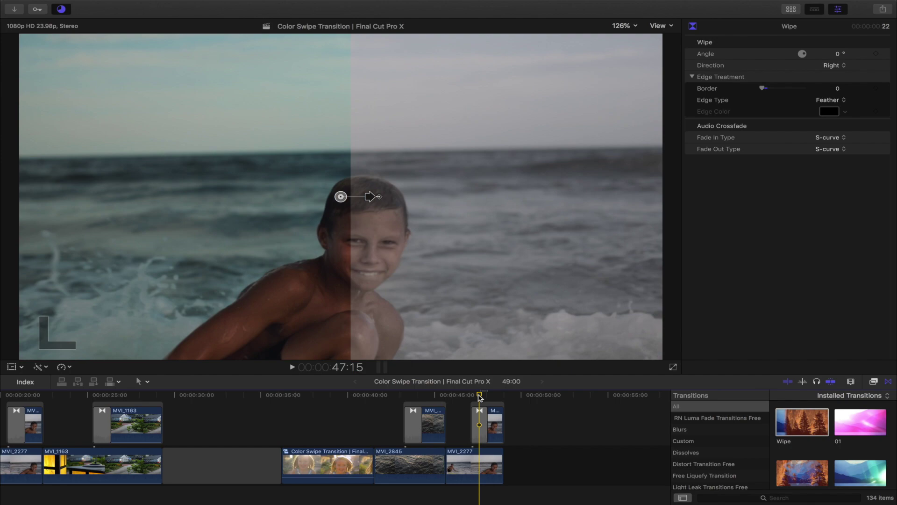